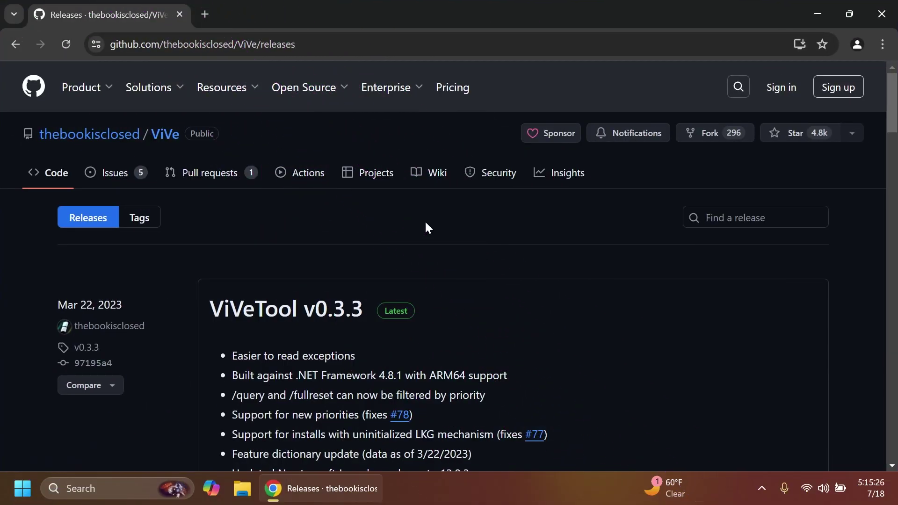
Step: Scroll down the ViVe releases page to the ViVeTool v0.3.3 Assets list
{"action": "scroll", "coordinate": [425, 223], "scroll_direction": "down", "scroll_amount": 3}
{"action": "scroll", "coordinate": [426, 197], "scroll_direction": "down", "scroll_amount": 2}
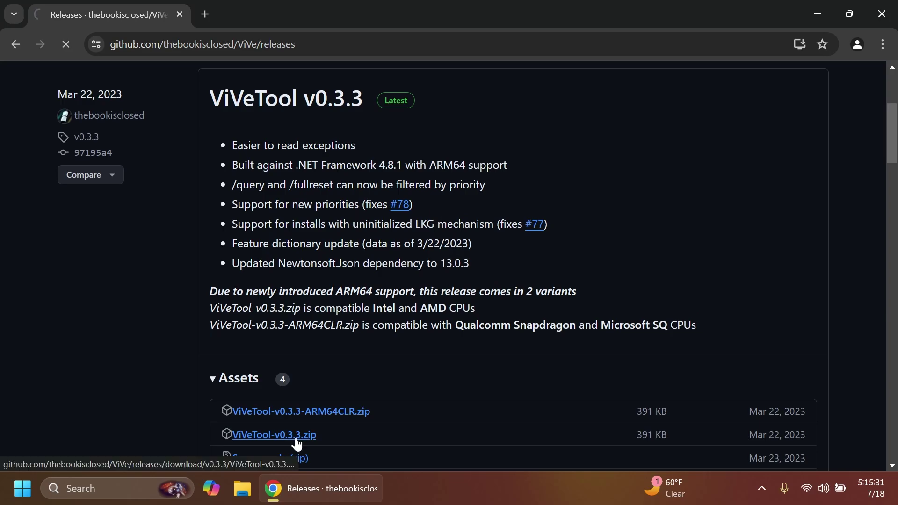
Step: Download ViVeTool-v0.3.3.zip and start extracting it, browsing to the C: drive
{"action": "left_click", "coordinate": [243, 437]}
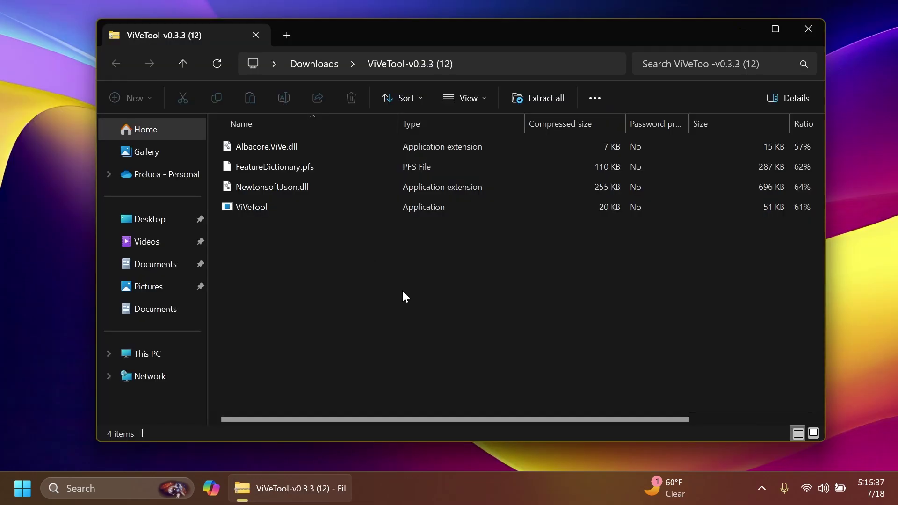
{"action": "left_click", "coordinate": [558, 100]}
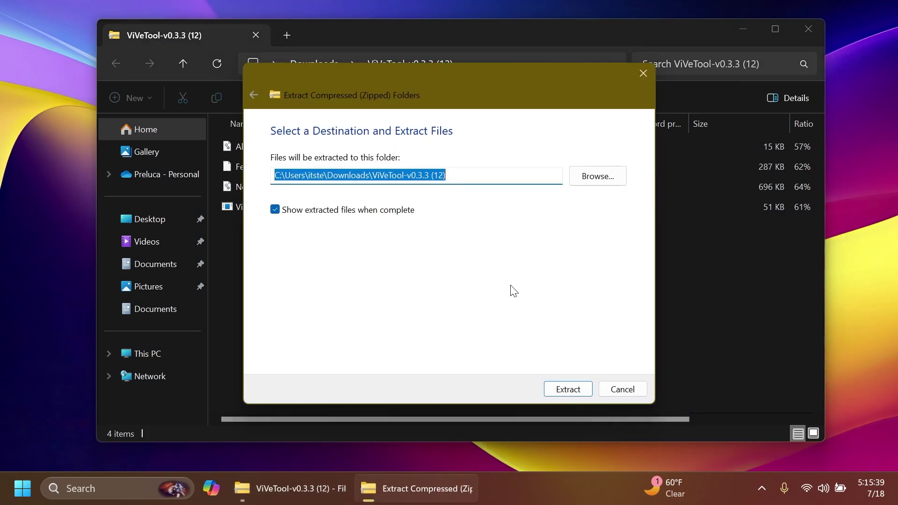
{"action": "left_click", "coordinate": [609, 173]}
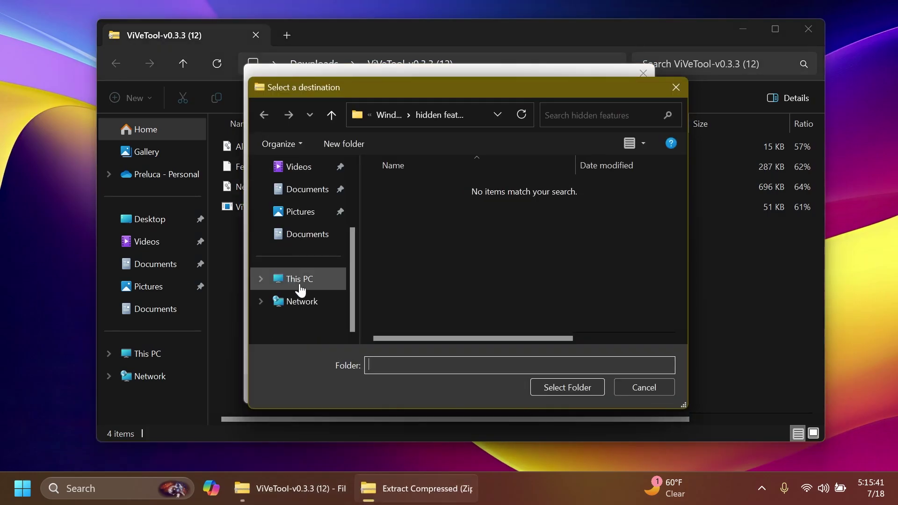
{"action": "left_click", "coordinate": [295, 281]}
{"action": "double_click", "coordinate": [467, 194]}
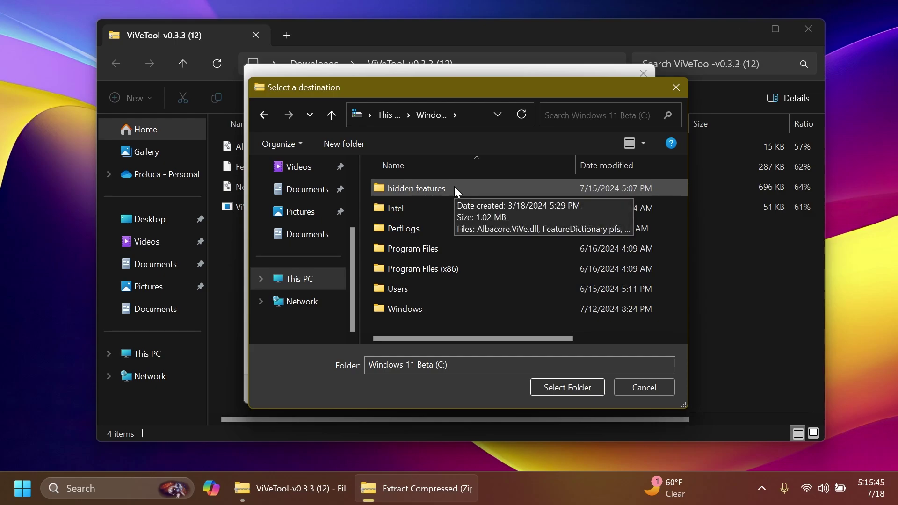
Step: Extract the files into C:\hidden features, replacing the existing copies
{"action": "double_click", "coordinate": [454, 188]}
{"action": "left_click", "coordinate": [567, 387]}
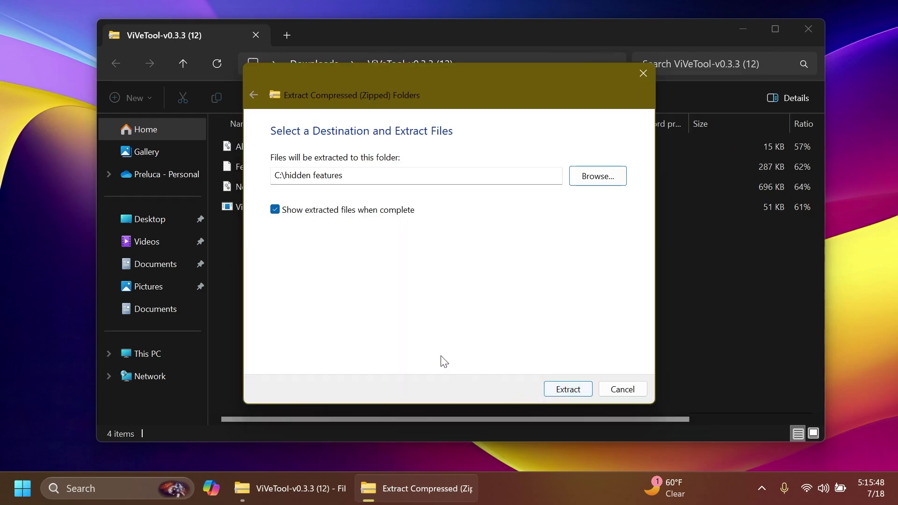
{"action": "left_click", "coordinate": [555, 391]}
{"action": "left_click", "coordinate": [251, 195]}
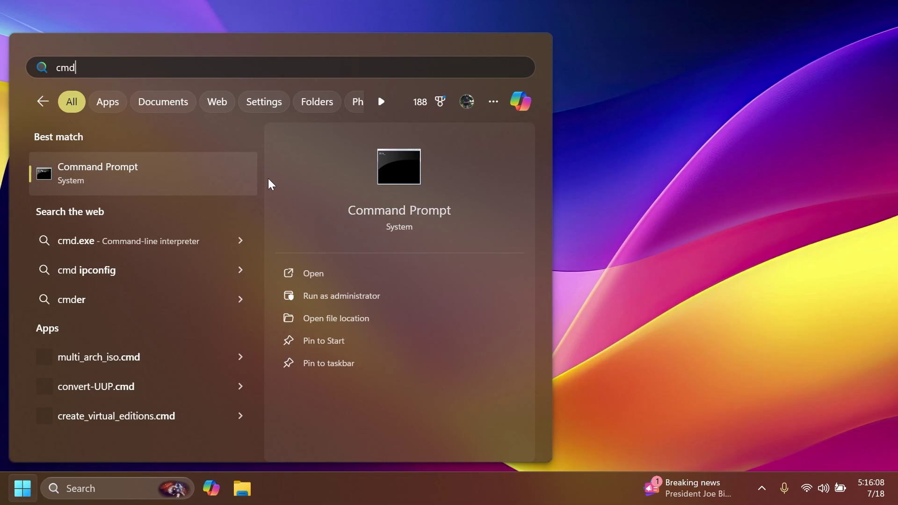
Step: In an administrator Command Prompt, change directory to C:\hidden features
{"action": "left_click", "coordinate": [326, 296]}
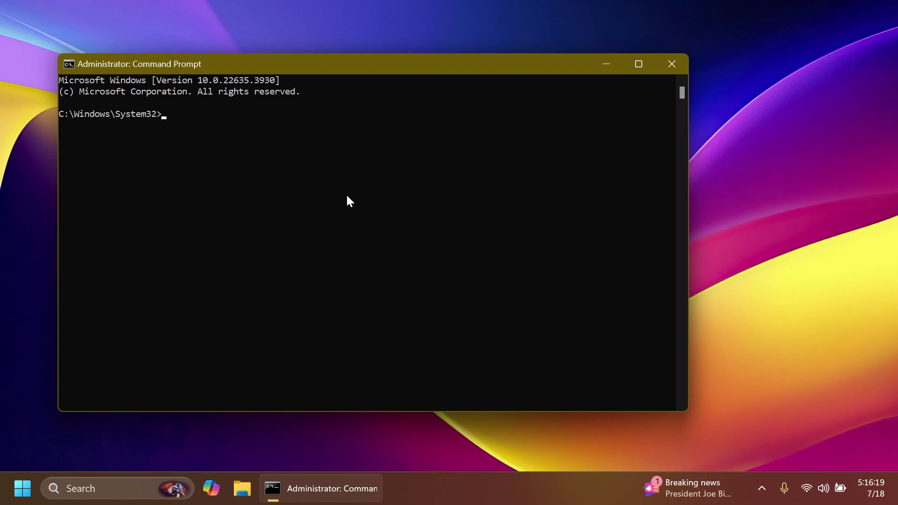
{"action": "type", "text": "cd"}
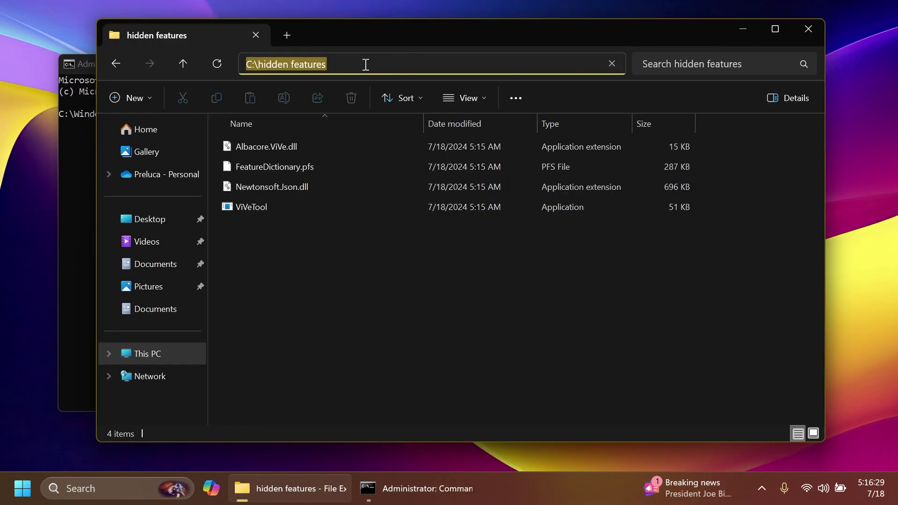
{"action": "left_click", "coordinate": [808, 30]}
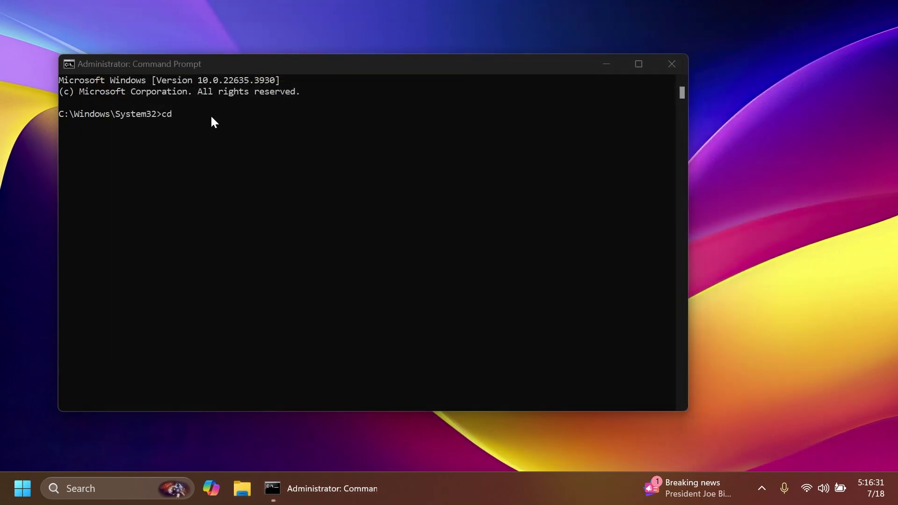
{"action": "type", "text": "C:\\hidden features"}
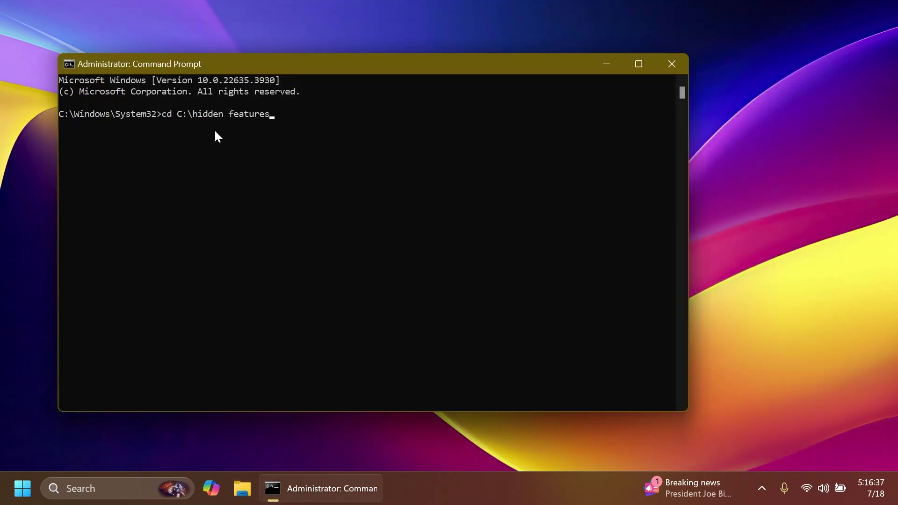
{"action": "key", "text": "Return"}
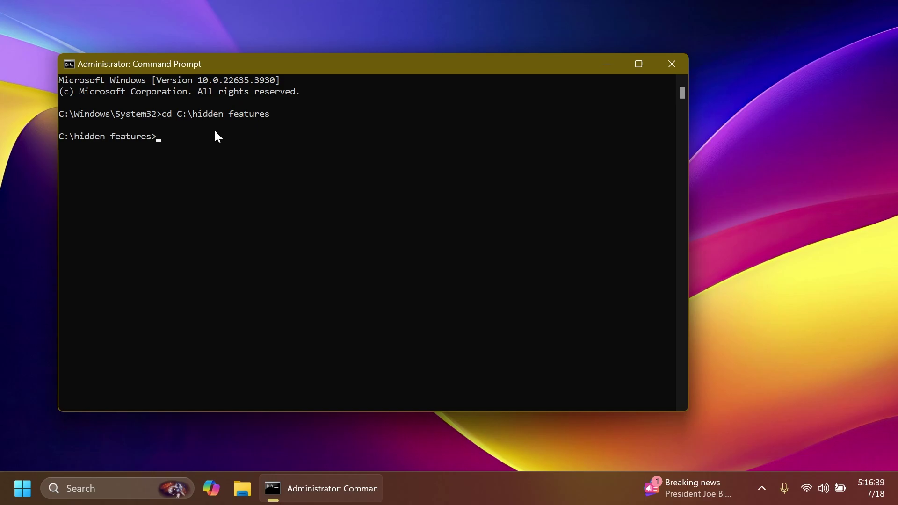
Step: Run vivetool /enable /id:47205210,49221331,48433719, then close the console
{"action": "type", "text": "vivetool /enable /id:47205210,49221331,48433719"}
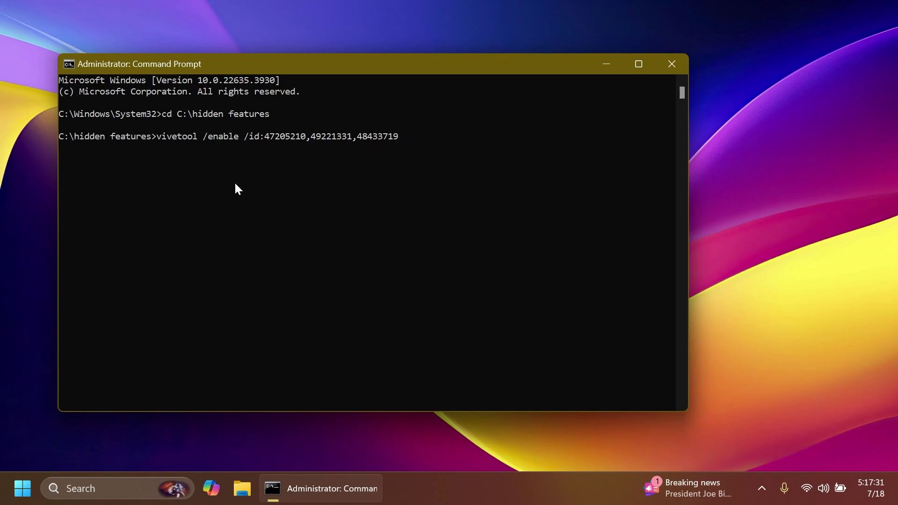
{"action": "key", "text": "Return"}
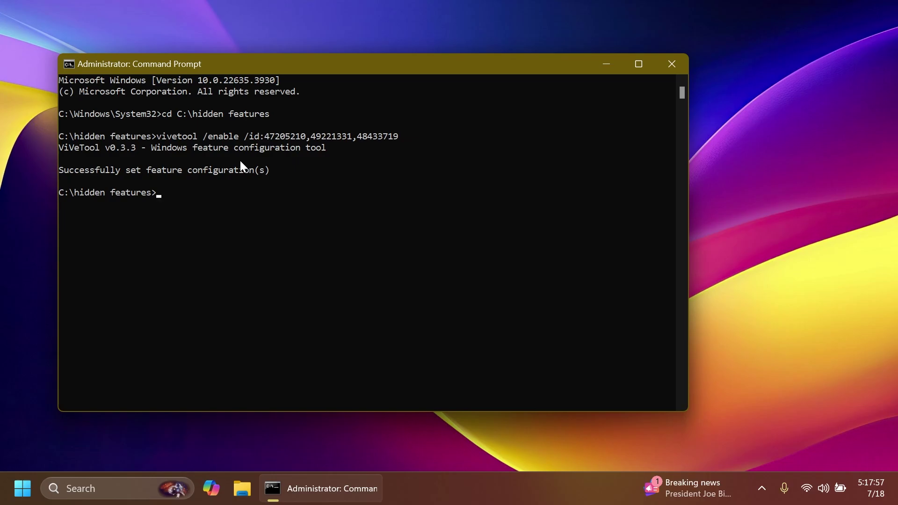
{"action": "left_click", "coordinate": [669, 65]}
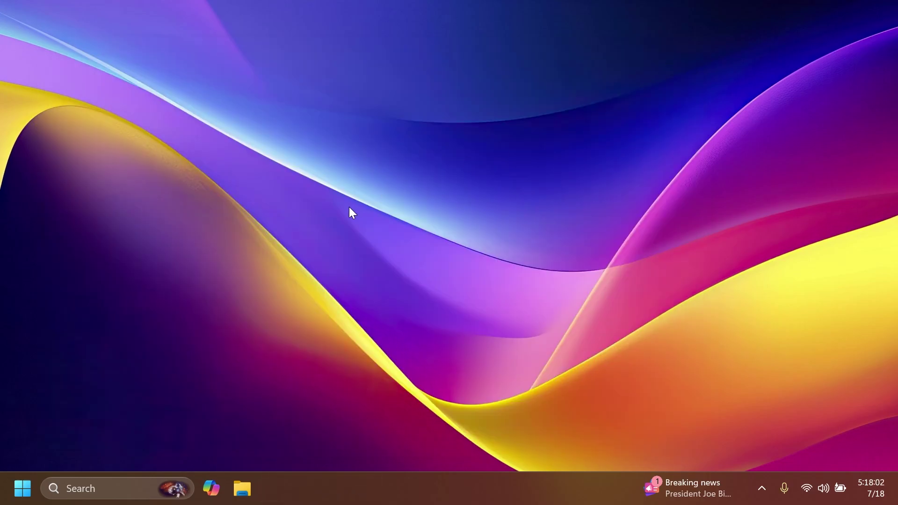
Step: Show the Start menu's All apps section in the Alphabetical view
{"action": "key", "text": "super"}
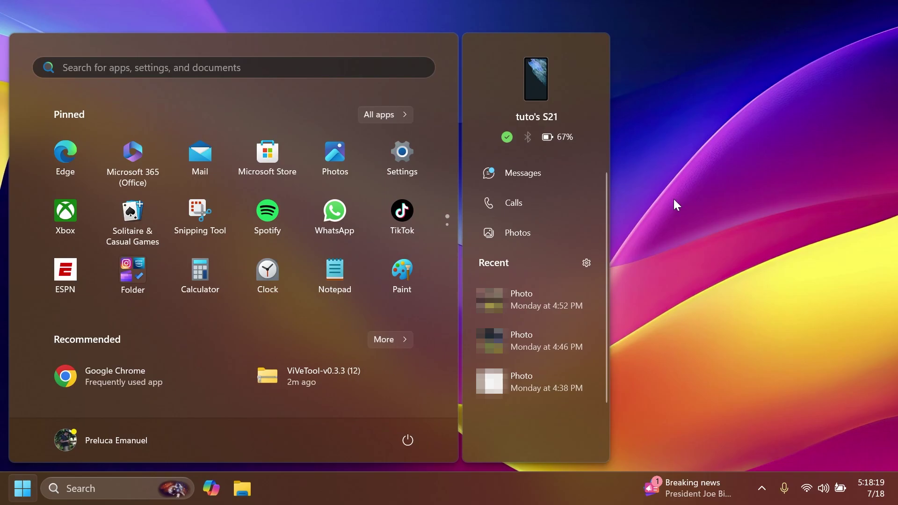
{"action": "left_click", "coordinate": [373, 114]}
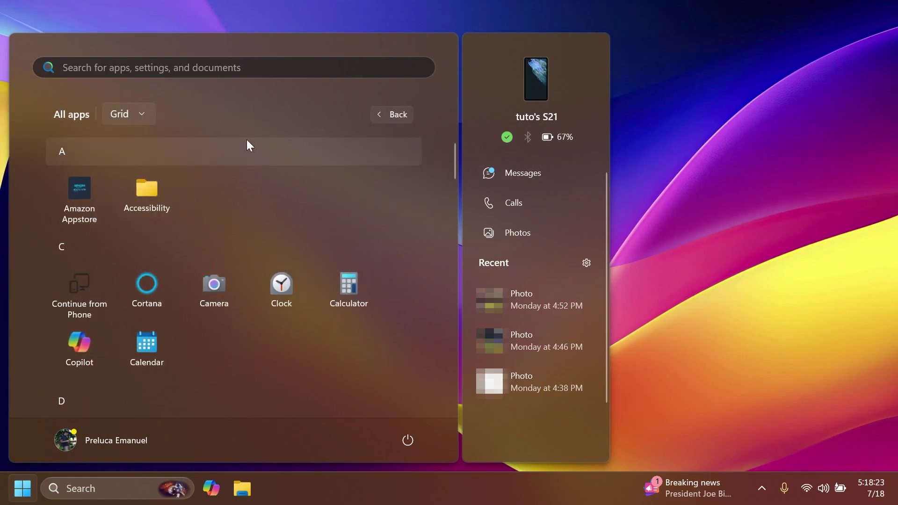
{"action": "left_click", "coordinate": [124, 113]}
{"action": "left_click", "coordinate": [120, 114]}
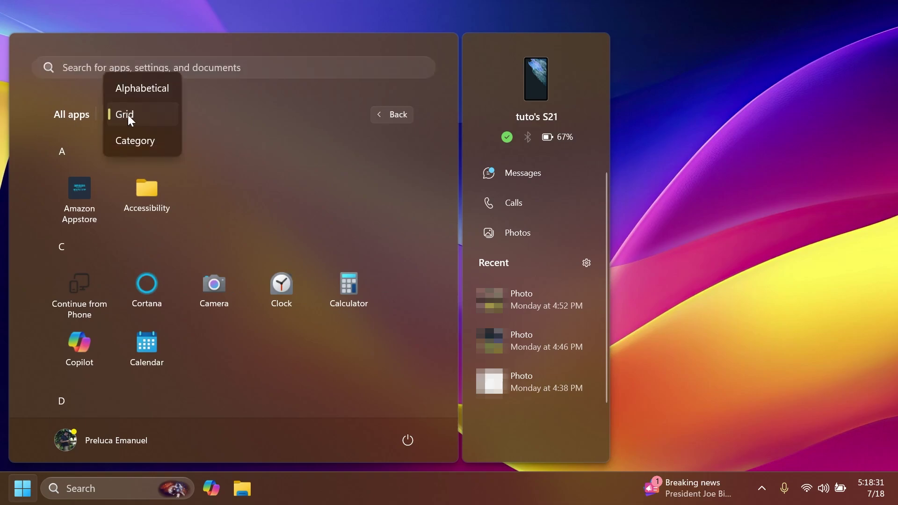
{"action": "left_click", "coordinate": [125, 94]}
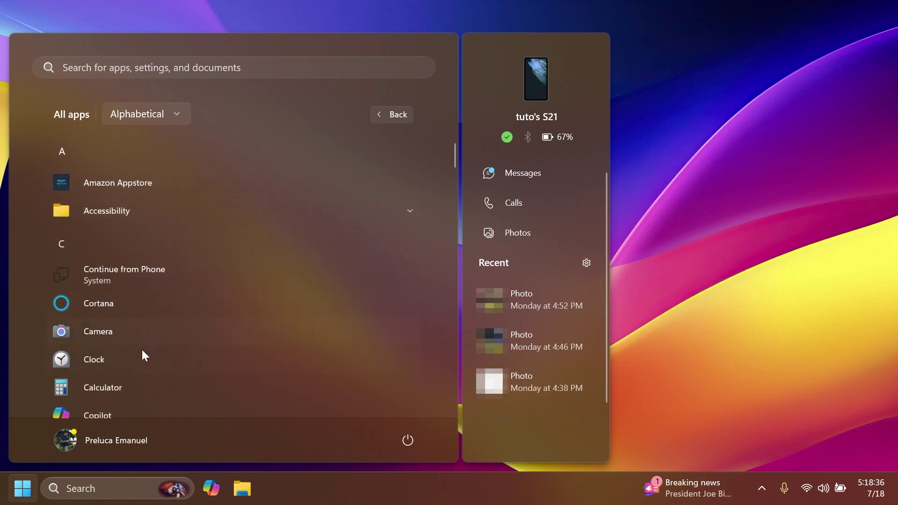
Step: Switch the All apps view back to Grid
{"action": "left_click", "coordinate": [137, 117]}
{"action": "left_click", "coordinate": [126, 135]}
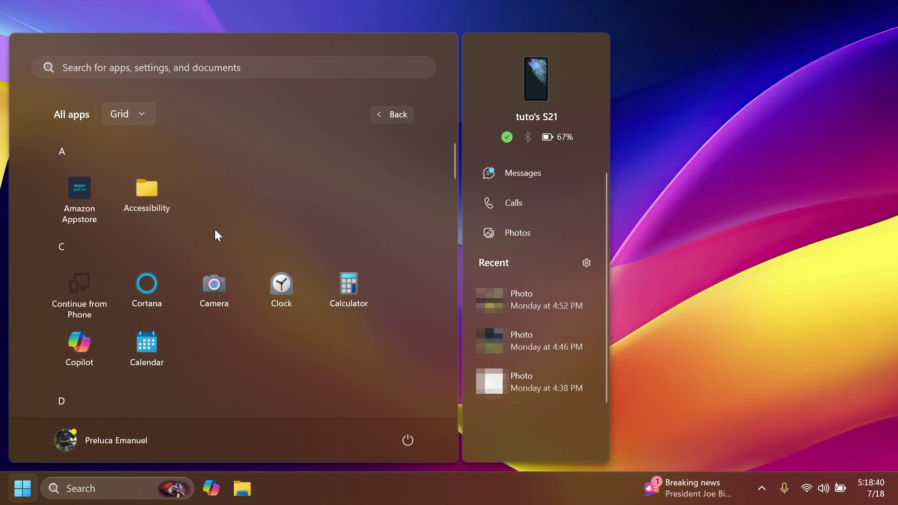
{"action": "left_click", "coordinate": [129, 114]}
Step: Switch All apps to Category view and browse tiles like Developer tools and Music
{"action": "left_click", "coordinate": [119, 143]}
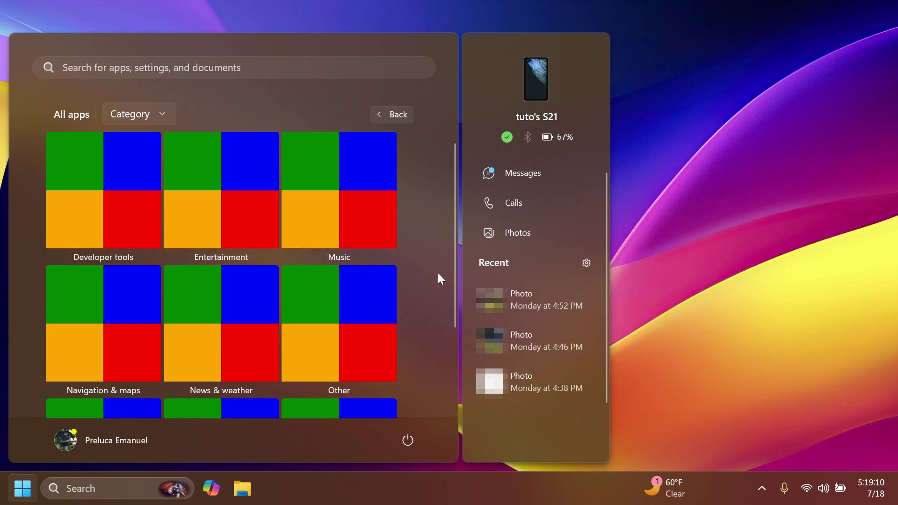
{"action": "scroll", "coordinate": [439, 278], "scroll_direction": "down", "scroll_amount": 3}
{"action": "scroll", "coordinate": [438, 279], "scroll_direction": "up", "scroll_amount": 3}
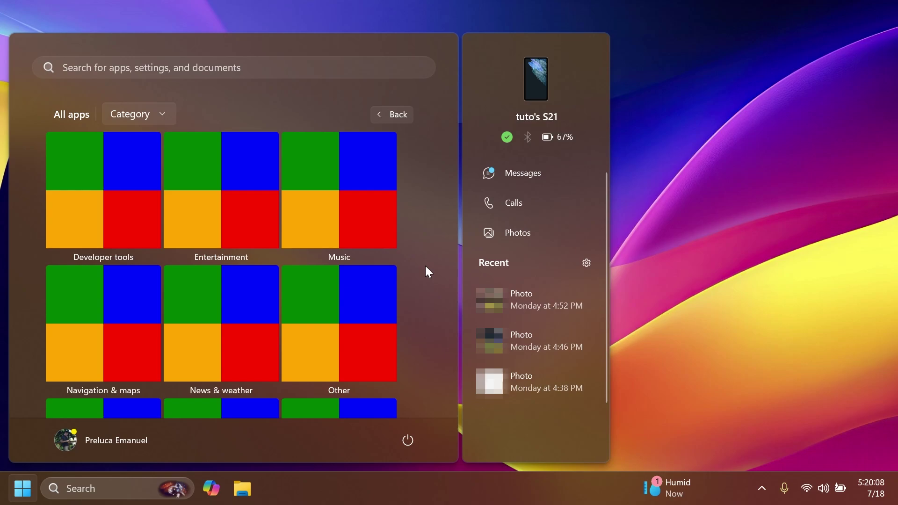
Step: Scroll the category tiles down to Utilities & tools and back, then dismiss Start with Esc
{"action": "scroll", "coordinate": [261, 228], "scroll_direction": "down", "scroll_amount": 3}
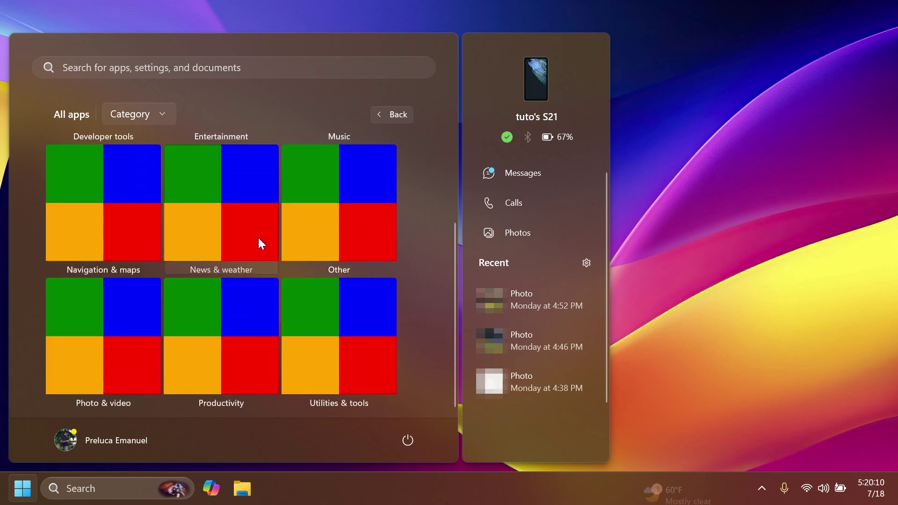
{"action": "scroll", "coordinate": [257, 237], "scroll_direction": "up", "scroll_amount": 3}
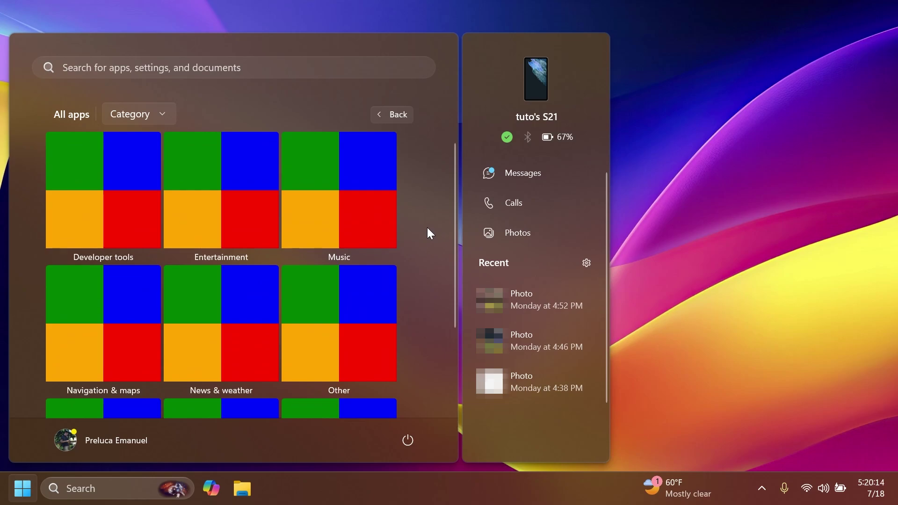
{"action": "scroll", "coordinate": [428, 227], "scroll_direction": "down", "scroll_amount": 3}
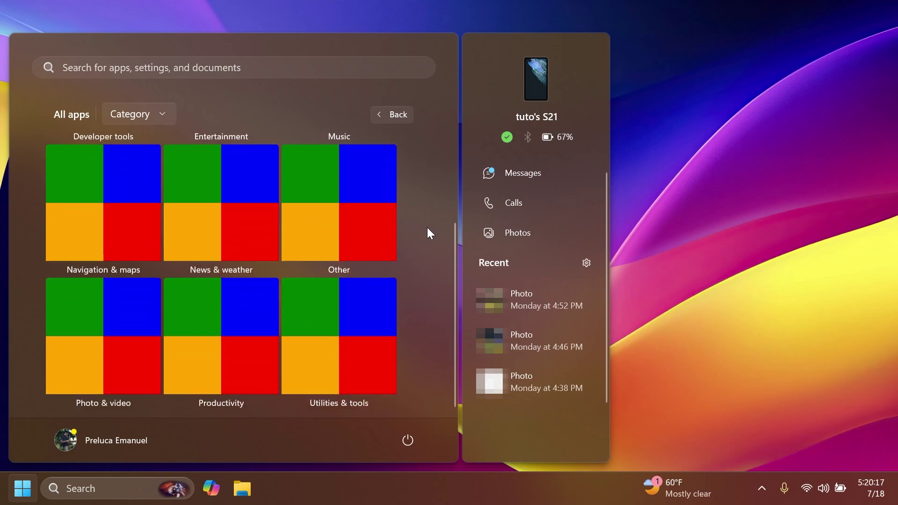
{"action": "scroll", "coordinate": [427, 228], "scroll_direction": "up", "scroll_amount": 3}
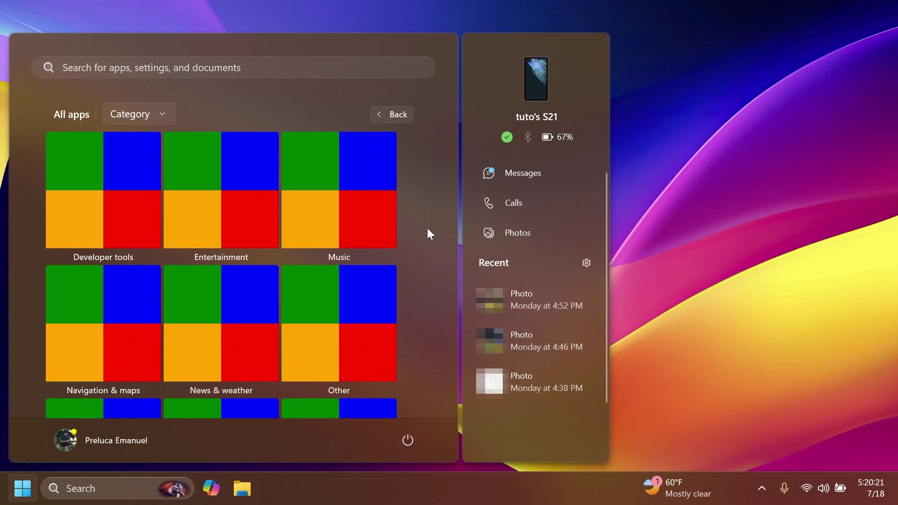
{"action": "scroll", "coordinate": [427, 228], "scroll_direction": "down", "scroll_amount": 3}
{"action": "scroll", "coordinate": [428, 247], "scroll_direction": "up", "scroll_amount": 3}
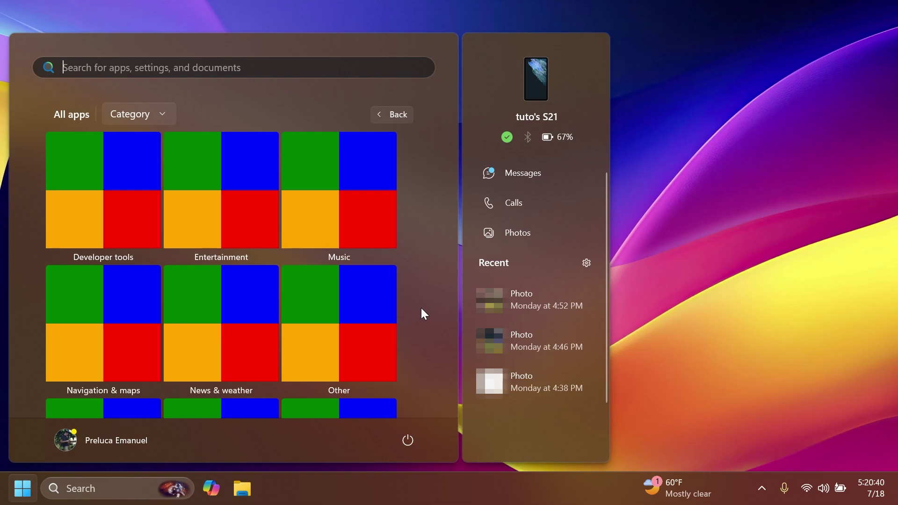
{"action": "key", "text": "Escape"}
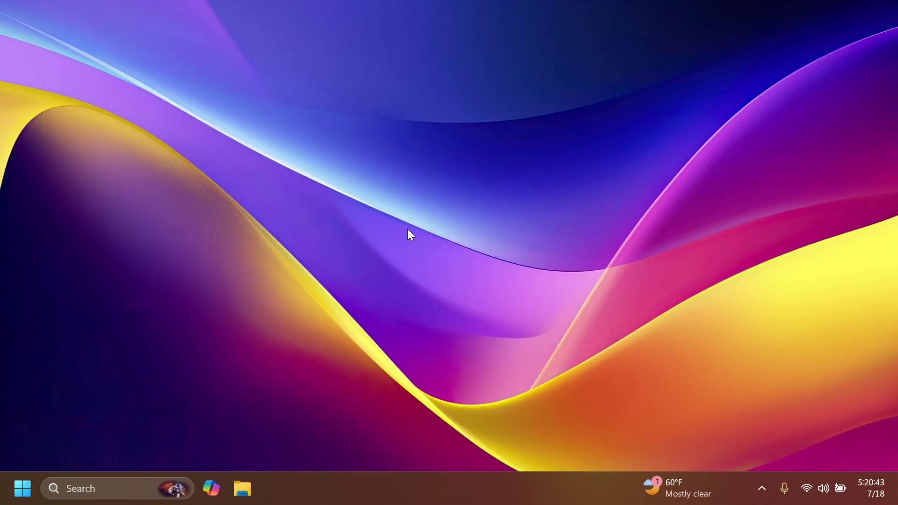